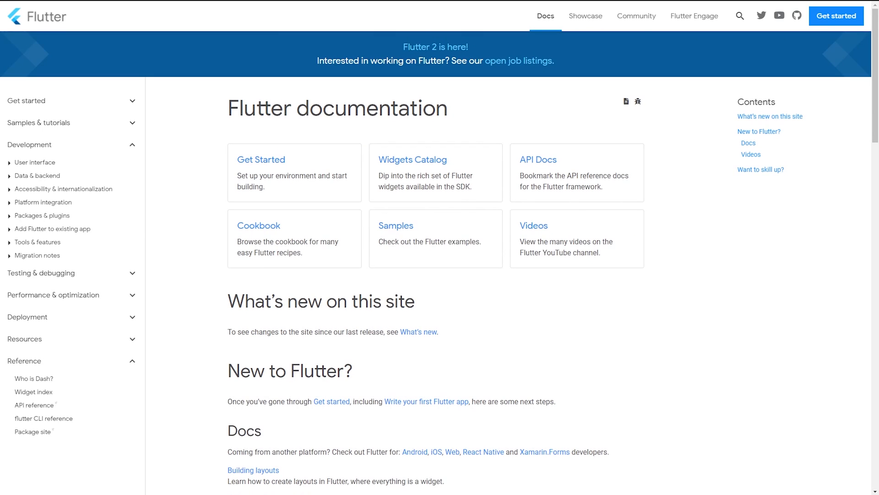
pyautogui.scroll(-4, 440, 275)
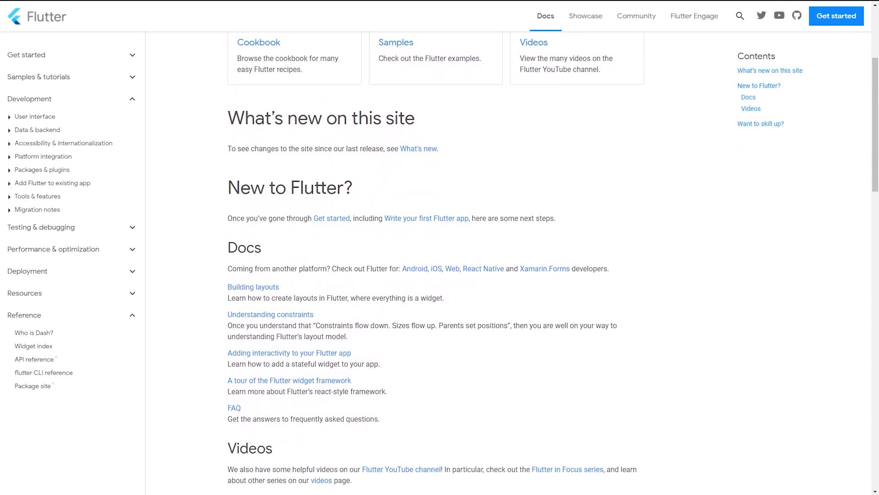
pyautogui.scroll(-2, 440, 275)
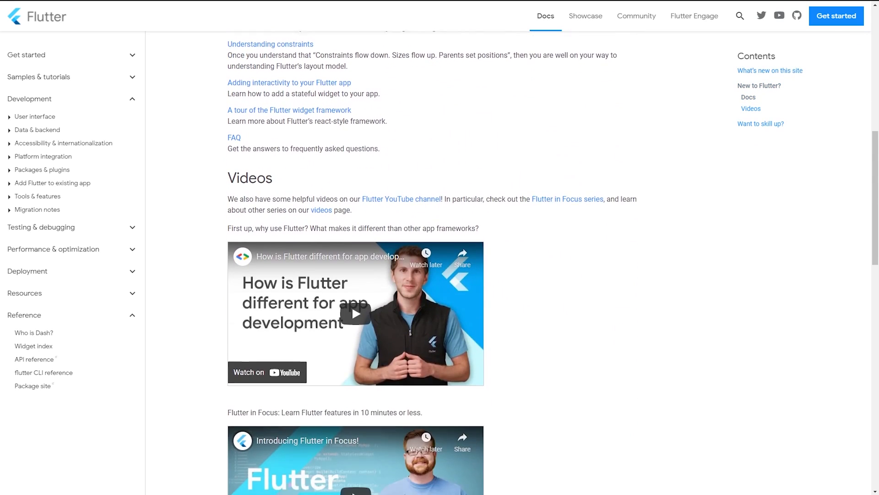
pyautogui.scroll(-2, 440, 275)
pyautogui.scroll(-2, 440, 275)
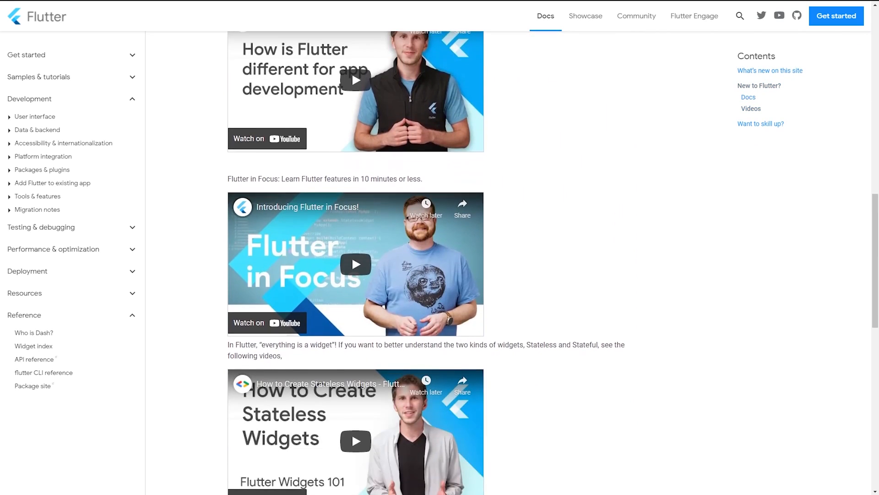
pyautogui.scroll(-1, 439, 275)
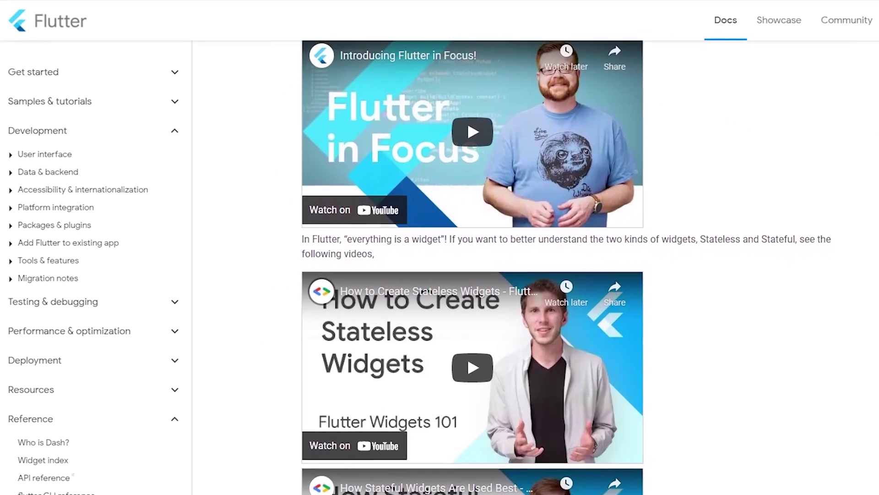
pyautogui.scroll(-2, 440, 275)
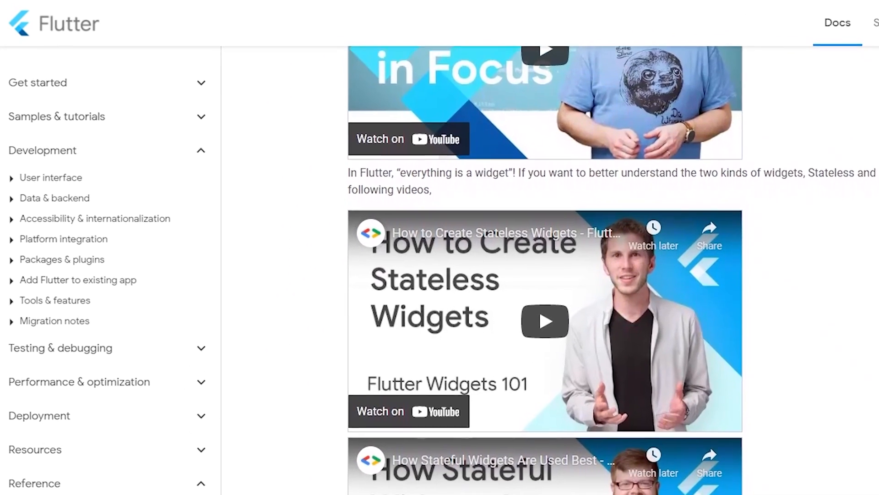
pyautogui.scroll(-2, 440, 275)
pyautogui.scroll(-2, 439, 275)
pyautogui.scroll(-2, 439, 275)
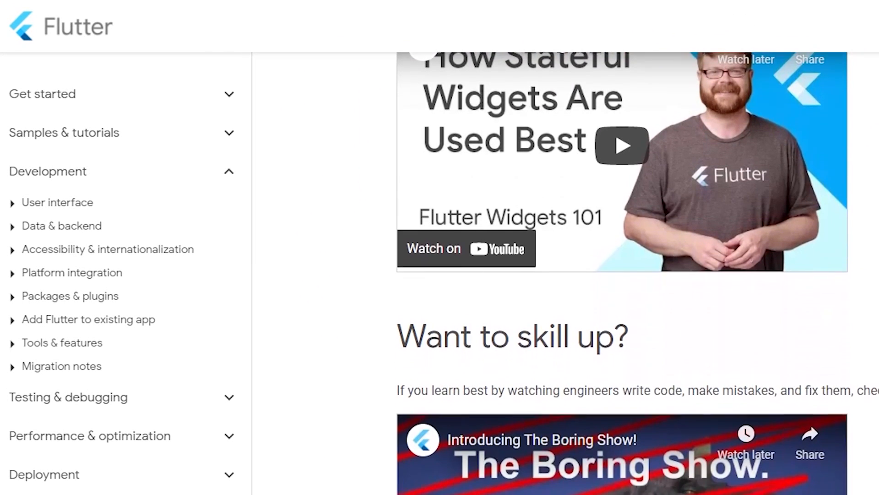
pyautogui.scroll(-1, 440, 274)
pyautogui.scroll(-2, 440, 275)
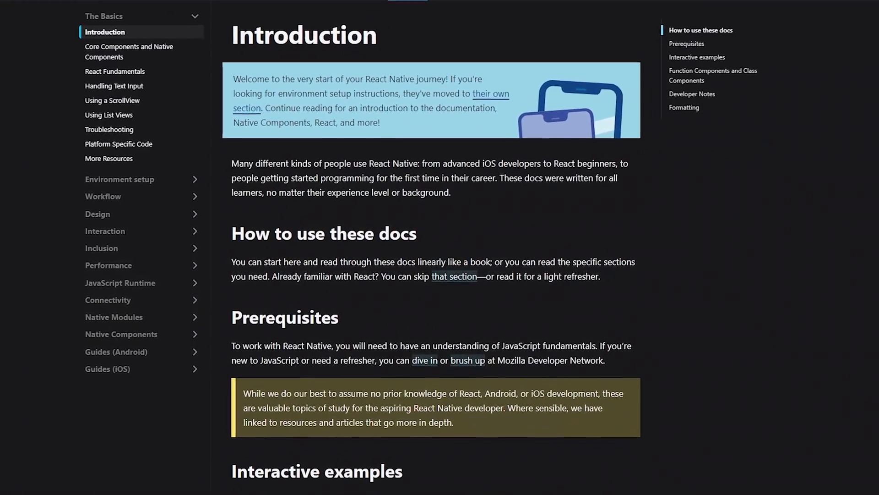
pyautogui.scroll(-2, 440, 275)
pyautogui.scroll(-2, 440, 274)
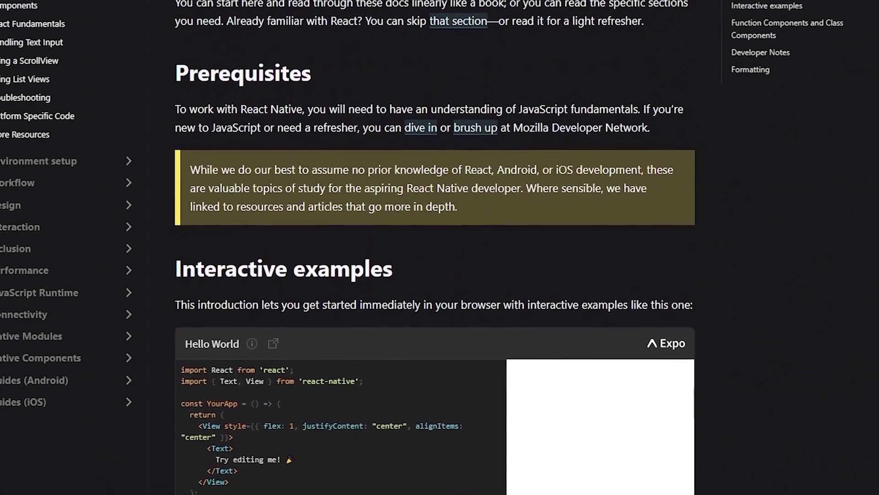
pyautogui.scroll(-2, 440, 274)
pyautogui.scroll(-2, 440, 275)
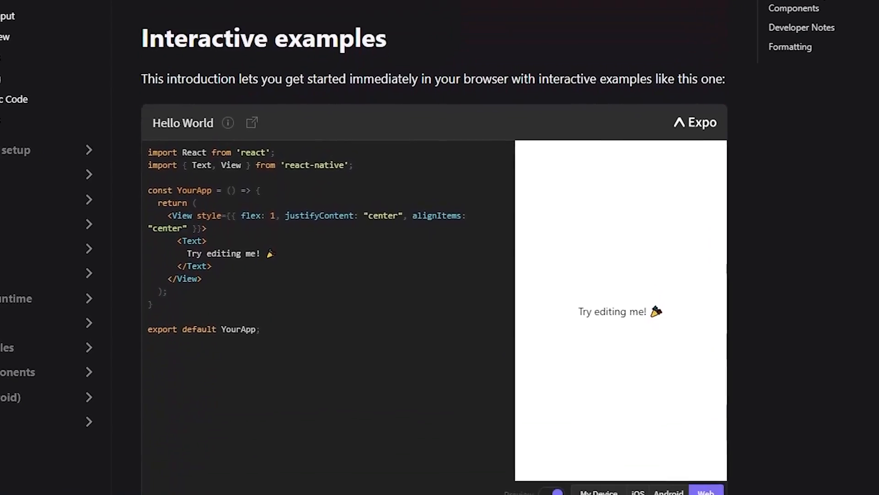
pyautogui.scroll(-2, 440, 275)
pyautogui.scroll(-2, 440, 275)
pyautogui.scroll(-2, 440, 275)
pyautogui.scroll(-2, 439, 275)
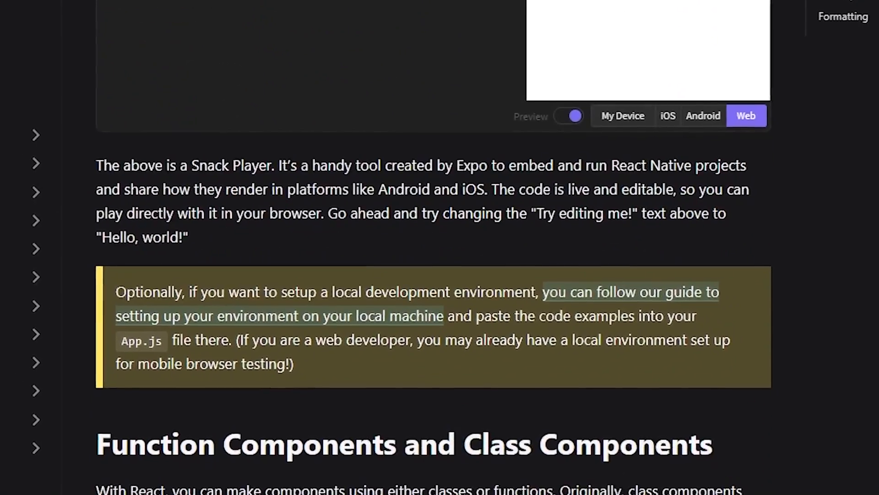
pyautogui.scroll(-2, 440, 276)
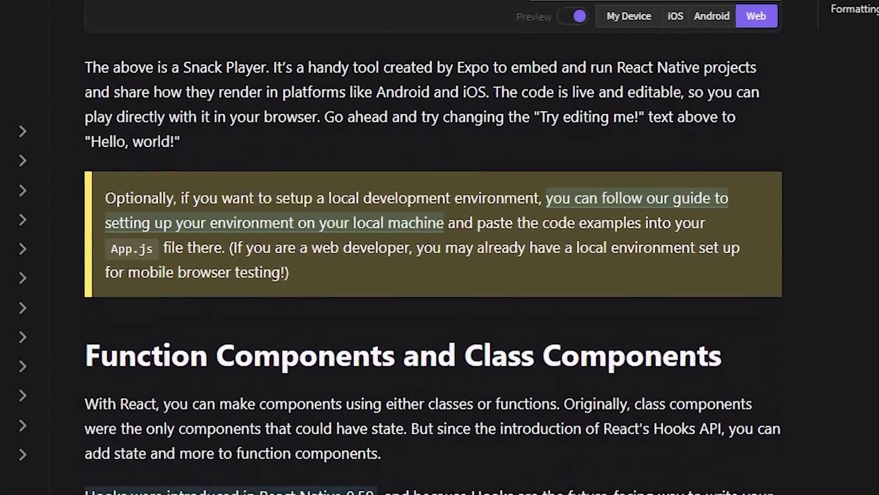
pyautogui.scroll(-3, 439, 275)
pyautogui.scroll(-3, 440, 275)
pyautogui.scroll(-3, 439, 275)
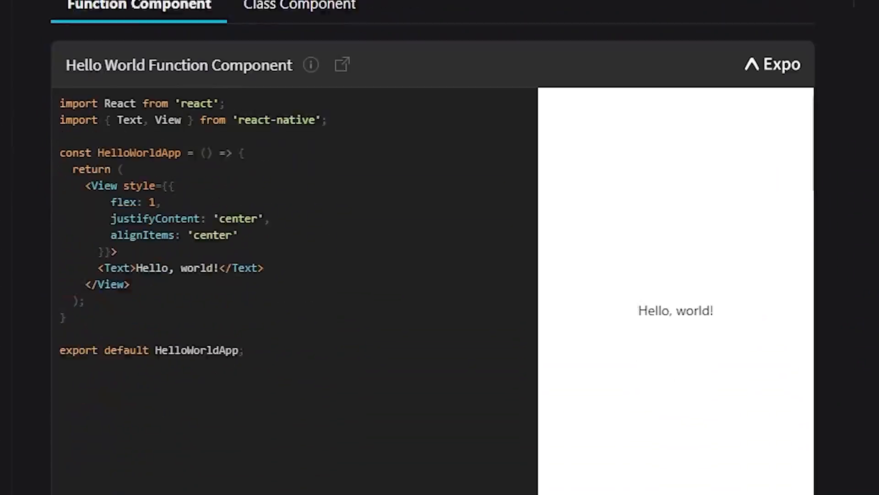
pyautogui.scroll(-3, 440, 275)
pyautogui.scroll(-3, 439, 275)
pyautogui.scroll(-3, 440, 274)
pyautogui.scroll(-3, 439, 274)
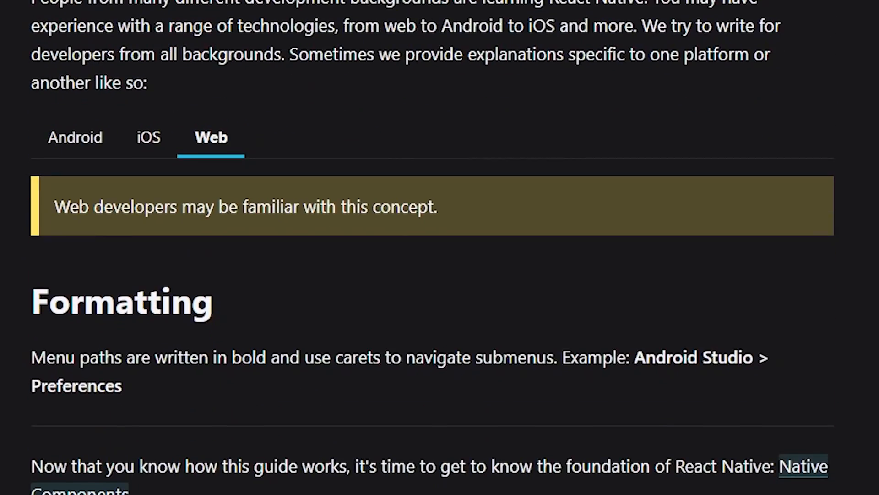
pyautogui.scroll(-3, 440, 275)
pyautogui.scroll(-3, 439, 275)
pyautogui.scroll(-3, 440, 275)
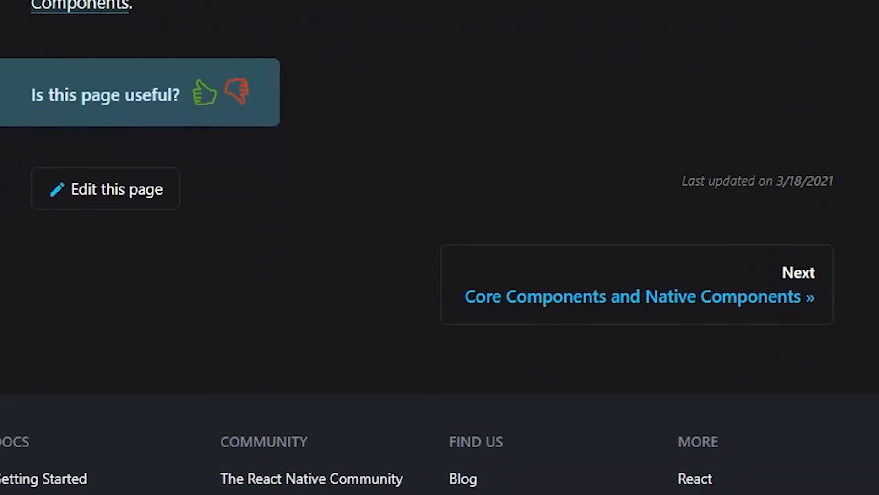